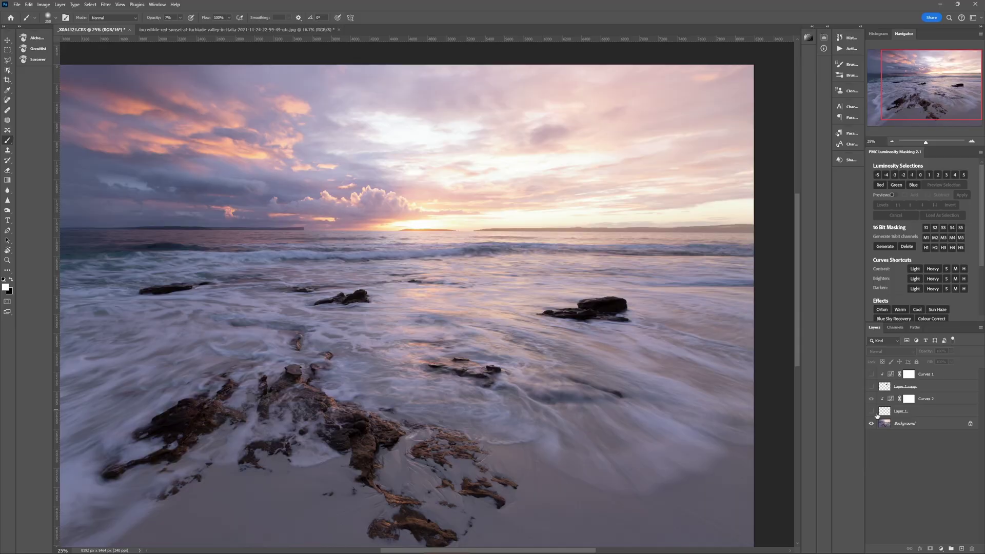
Step: Show the Layer 1 and Layer 1 copy floating rocks and darken them with the Curves black point
{"action": "left_click", "coordinate": [872, 411]}
{"action": "left_click", "coordinate": [872, 386]}
{"action": "left_click", "coordinate": [871, 388]}
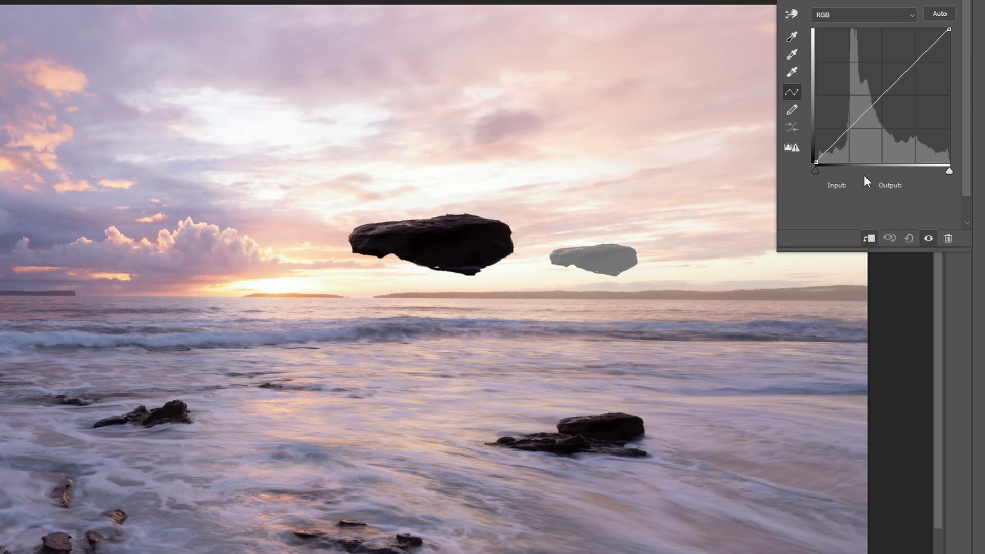
{"action": "left_click_drag", "start_coordinate": [816, 163], "coordinate": [816, 107]}
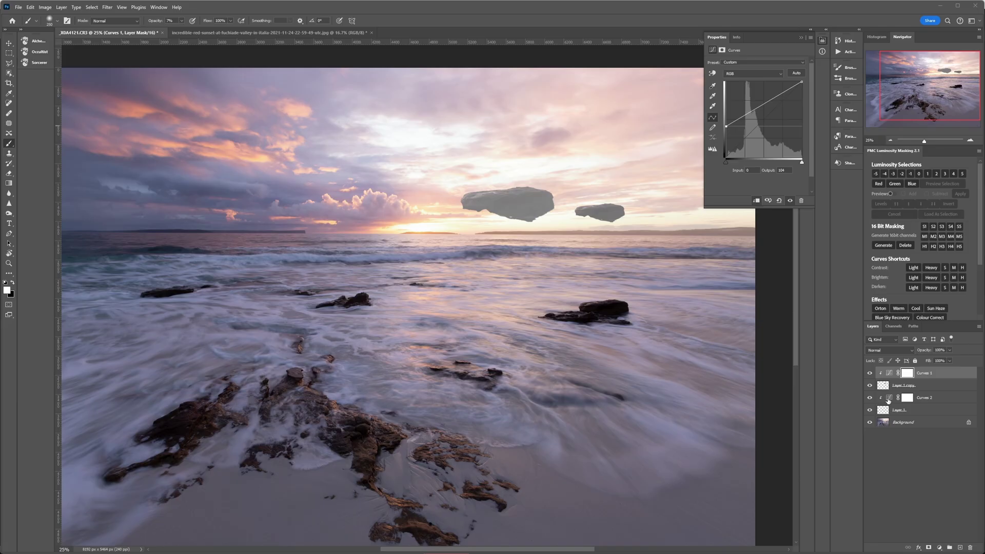
{"action": "mouse_move", "coordinate": [726, 126]}
{"action": "left_mouse_down"}
{"action": "mouse_move", "coordinate": [722, 151]}
{"action": "mouse_move", "coordinate": [718, 143]}
{"action": "left_mouse_up"}
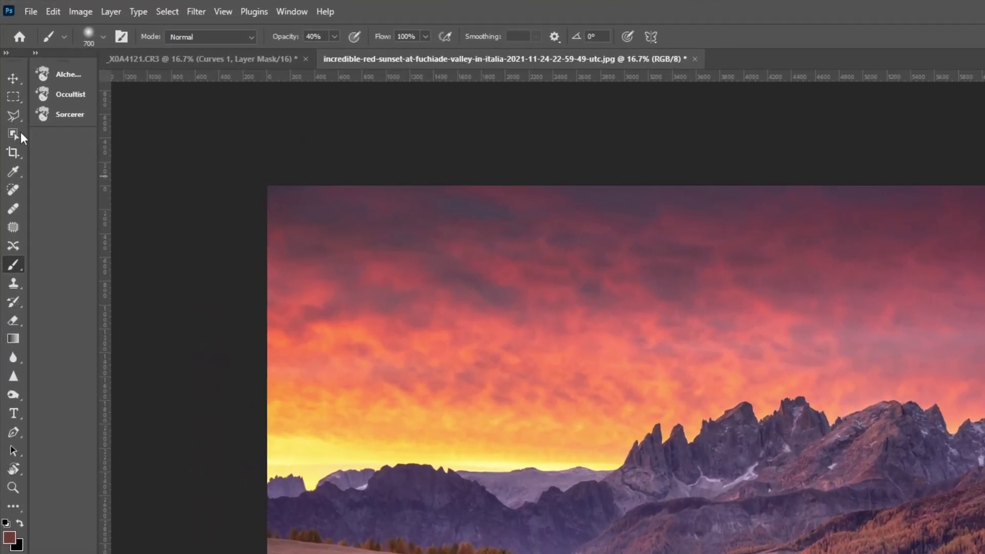
Step: Select the sky above the mountains with the Object Selection Tool
{"action": "left_click", "coordinate": [9, 73]}
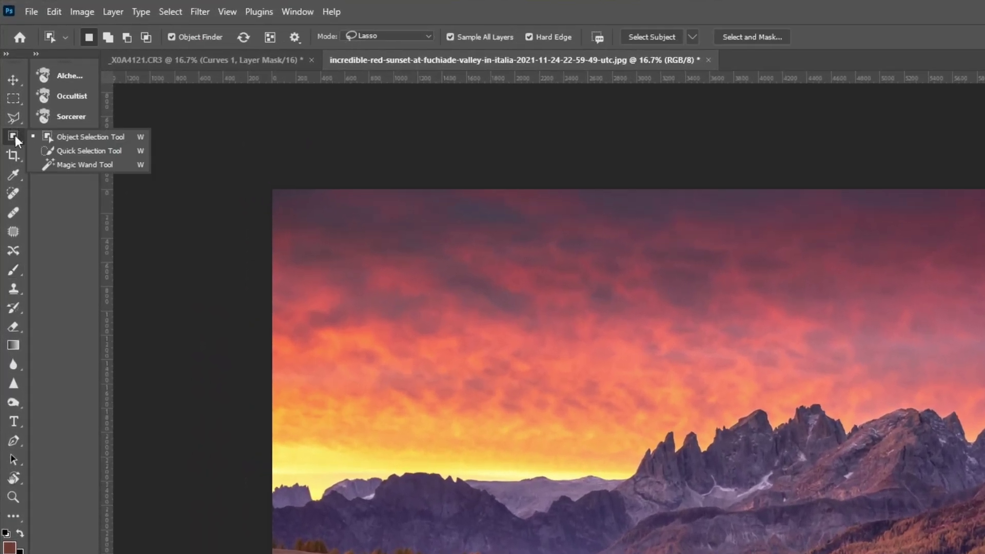
{"action": "left_click", "coordinate": [51, 137]}
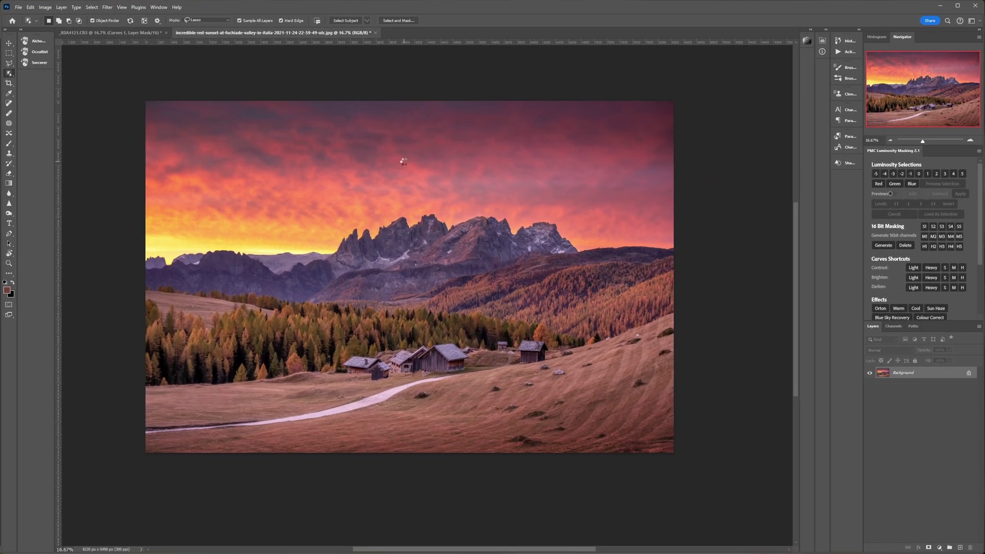
{"action": "left_click", "coordinate": [407, 164]}
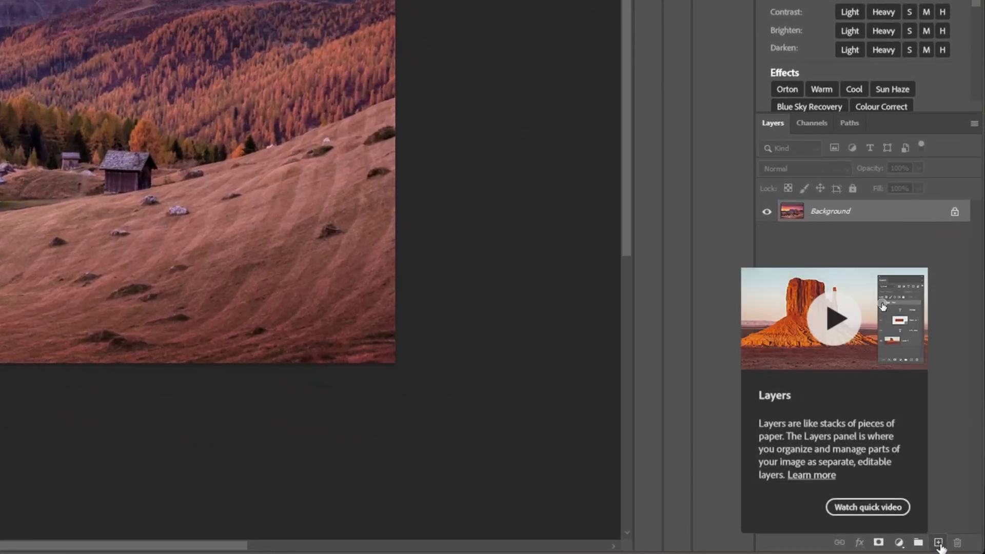
Step: Add a new Layer 1 masked to the sky selection, with its pixels targeted
{"action": "left_click", "coordinate": [940, 546]}
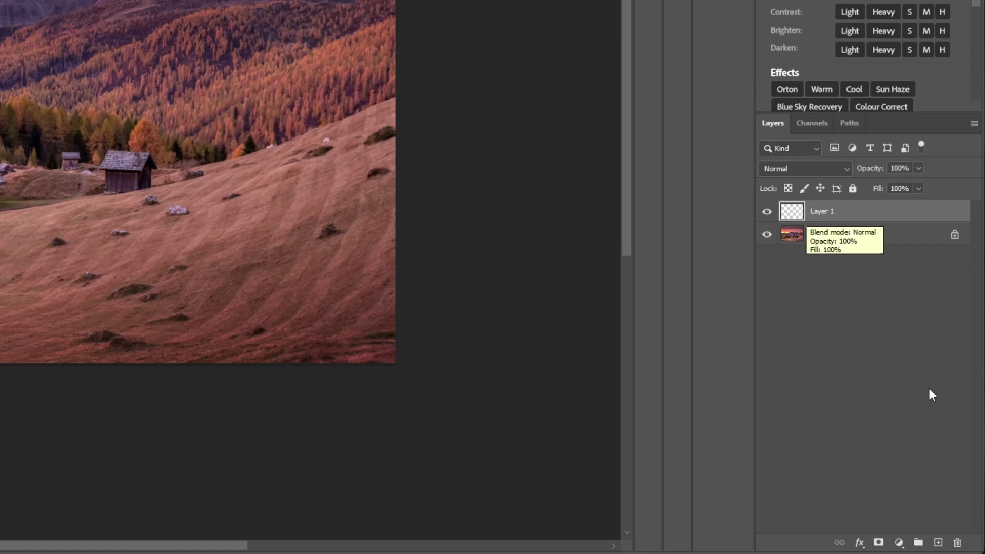
{"action": "left_click", "coordinate": [880, 543]}
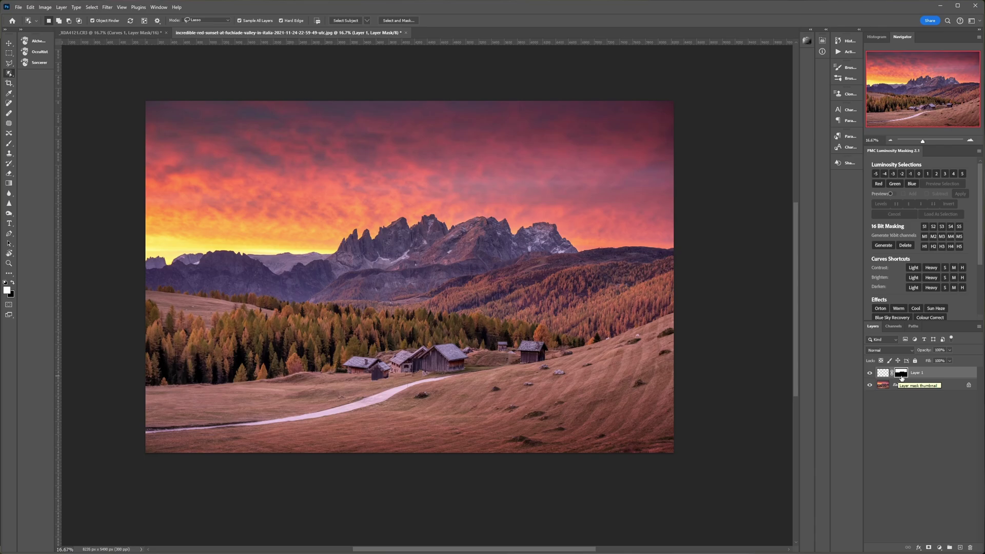
{"action": "left_click", "coordinate": [883, 374]}
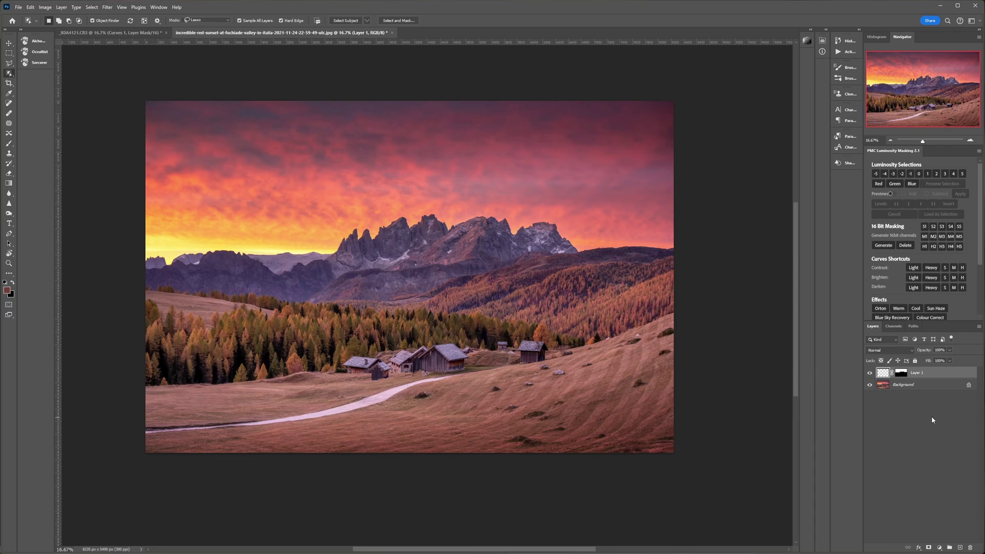
Step: Lasso the distant mountain range and add a new Layer 2 masked to it, pixels targeted
{"action": "mouse_move", "coordinate": [132, 258]}
{"action": "left_mouse_down"}
{"action": "mouse_move", "coordinate": [303, 242]}
{"action": "mouse_move", "coordinate": [416, 209]}
{"action": "mouse_move", "coordinate": [547, 214]}
{"action": "left_mouse_up"}
{"action": "mouse_move", "coordinate": [592, 245]}
{"action": "left_mouse_down"}
{"action": "mouse_move", "coordinate": [456, 285]}
{"action": "mouse_move", "coordinate": [399, 311]}
{"action": "mouse_move", "coordinate": [279, 316]}
{"action": "mouse_move", "coordinate": [158, 304]}
{"action": "mouse_move", "coordinate": [141, 300]}
{"action": "mouse_move", "coordinate": [125, 254]}
{"action": "left_mouse_up"}
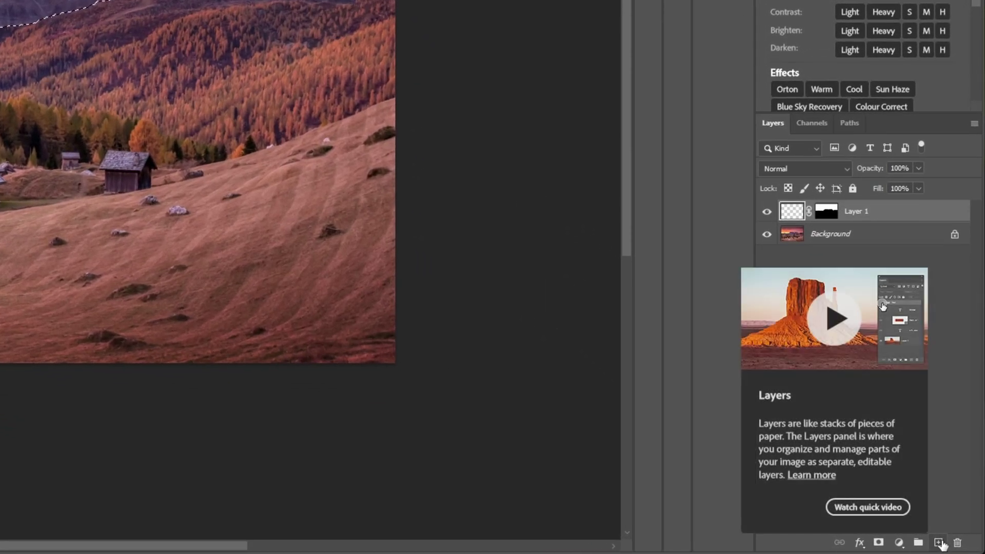
{"action": "left_click", "coordinate": [939, 543]}
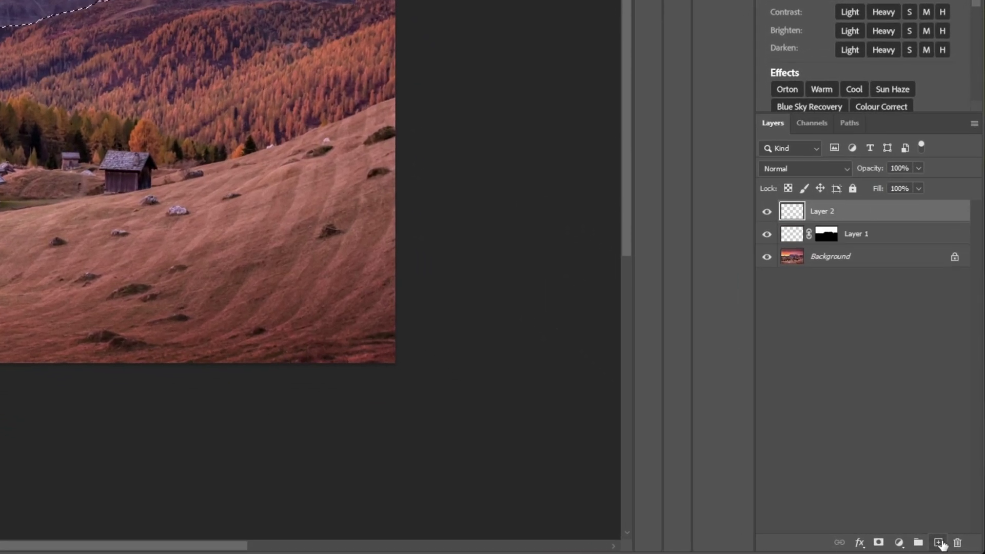
{"action": "left_click", "coordinate": [879, 543]}
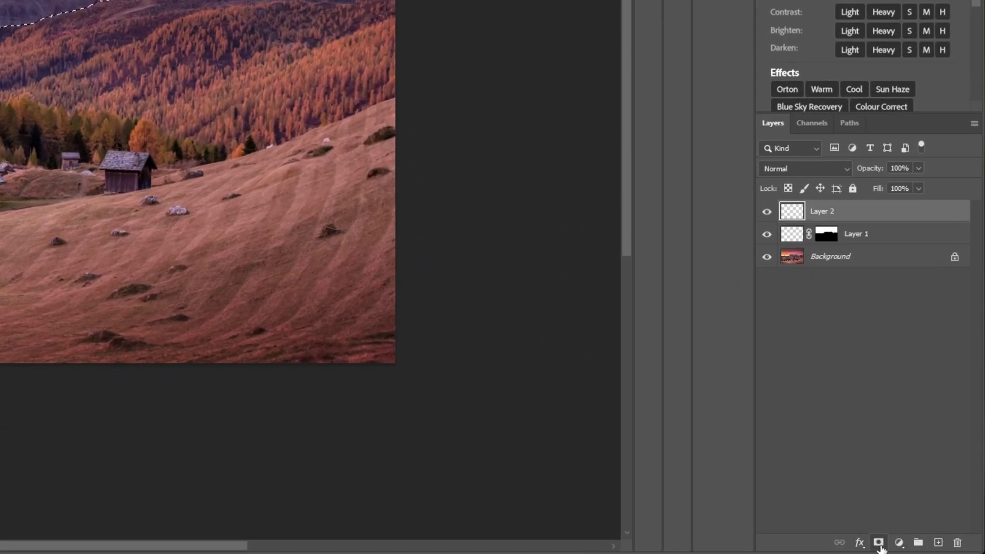
{"action": "left_click", "coordinate": [793, 211]}
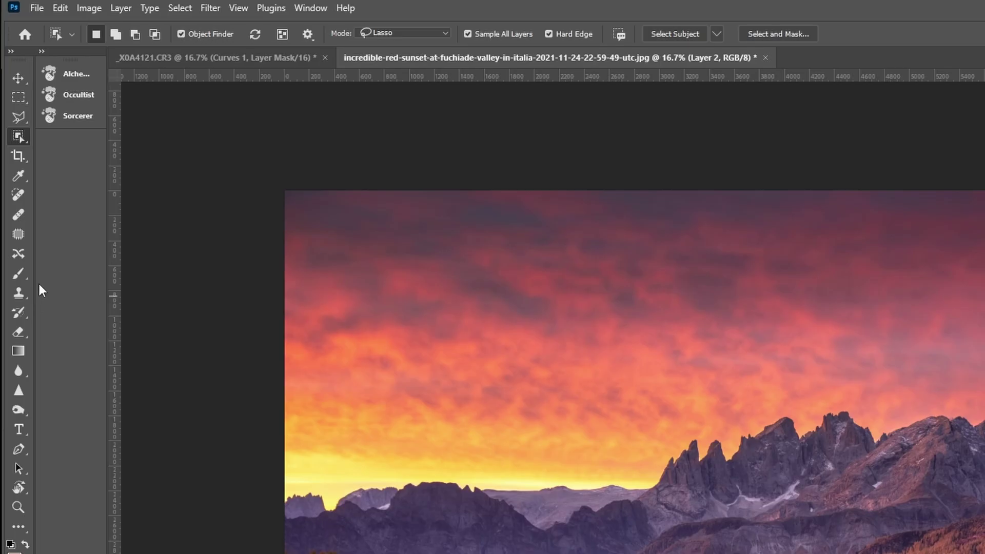
Step: Set the Brush to 7% opacity, sample the mountains' purple-grey, and enlarge it to 2000 px
{"action": "left_click", "coordinate": [10, 142]}
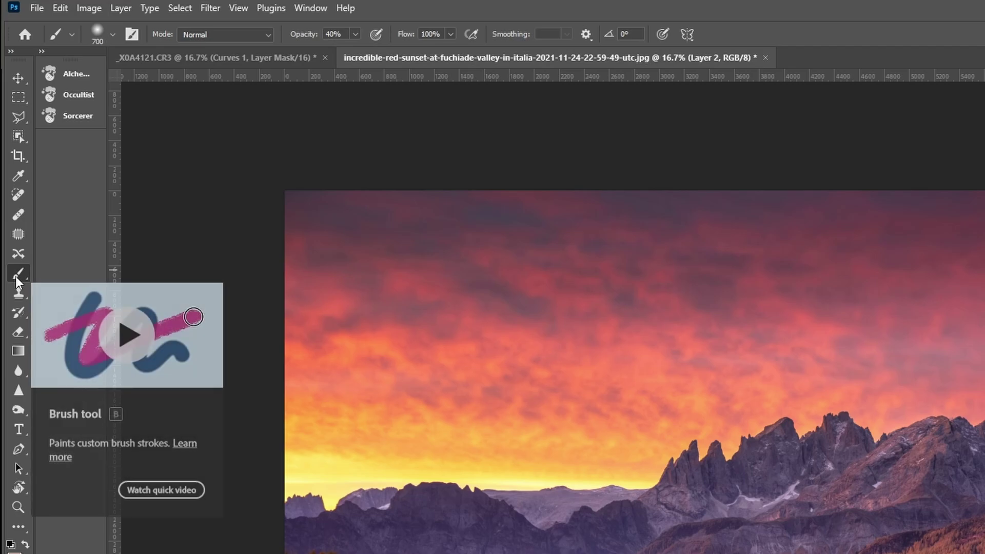
{"action": "left_click_drag", "start_coordinate": [301, 34], "coordinate": [273, 40]}
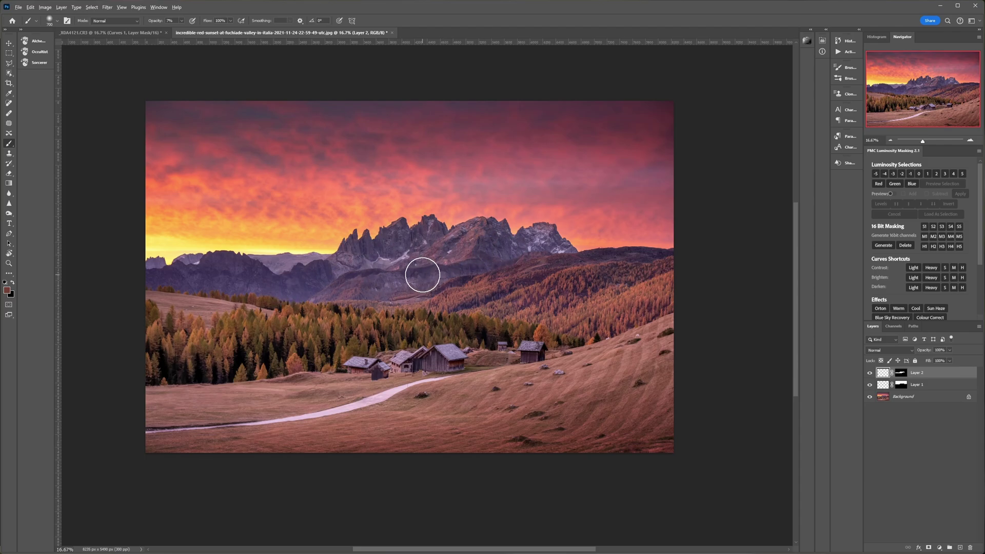
{"action": "left_click", "coordinate": [339, 271], "text": "alt"}
{"action": "key", "text": "bracketright"}
{"action": "key", "text": "bracketright"}
{"action": "key", "text": "bracketright"}
{"action": "key", "text": "bracketright"}
{"action": "key", "text": "bracketright"}
{"action": "key", "text": "bracketright"}
{"action": "key", "text": "bracketright"}
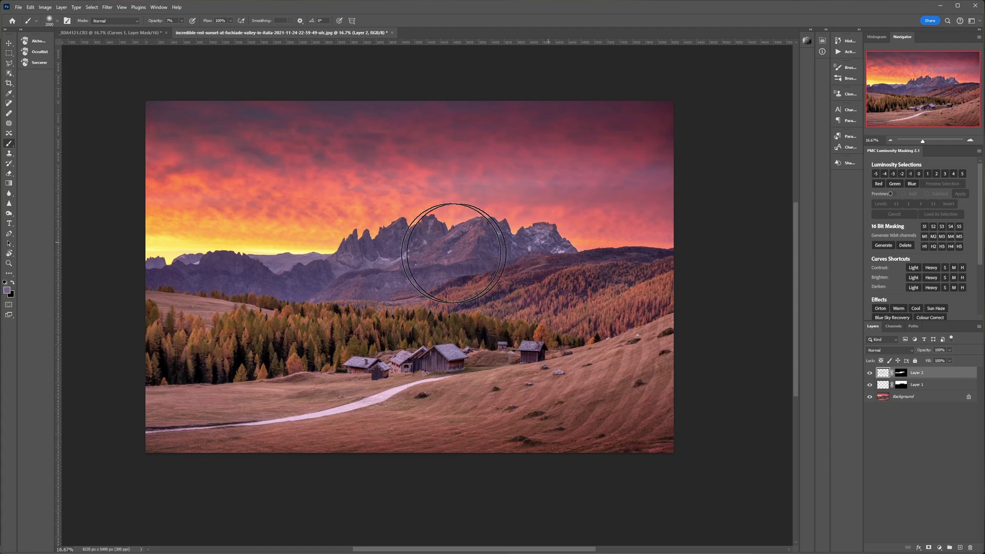
Step: Toggle Layer 2's visibility to compare the mountain haze before and after
{"action": "left_click", "coordinate": [869, 374]}
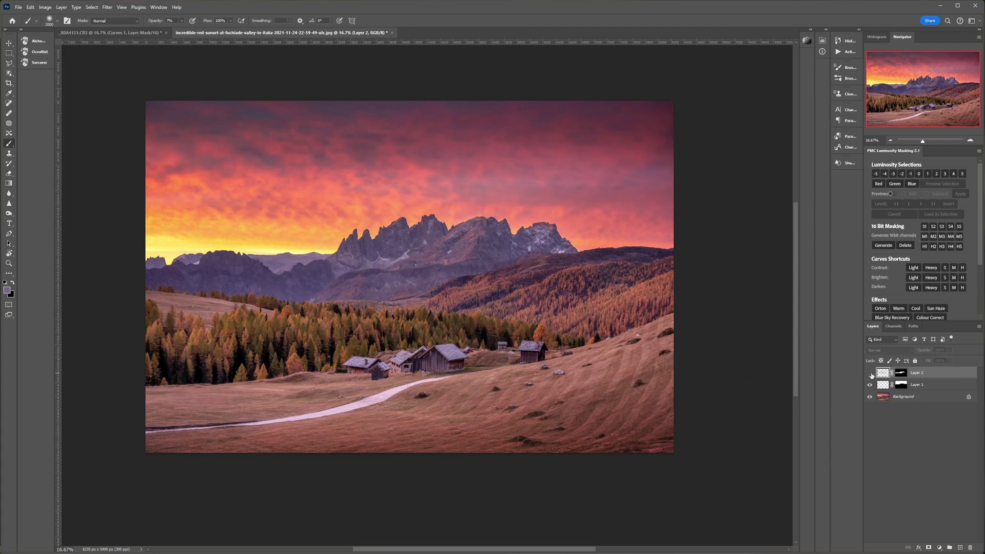
{"action": "left_click", "coordinate": [870, 374]}
{"action": "left_click", "coordinate": [870, 374]}
{"action": "left_click", "coordinate": [871, 374]}
{"action": "left_click", "coordinate": [871, 374]}
{"action": "left_click", "coordinate": [870, 374]}
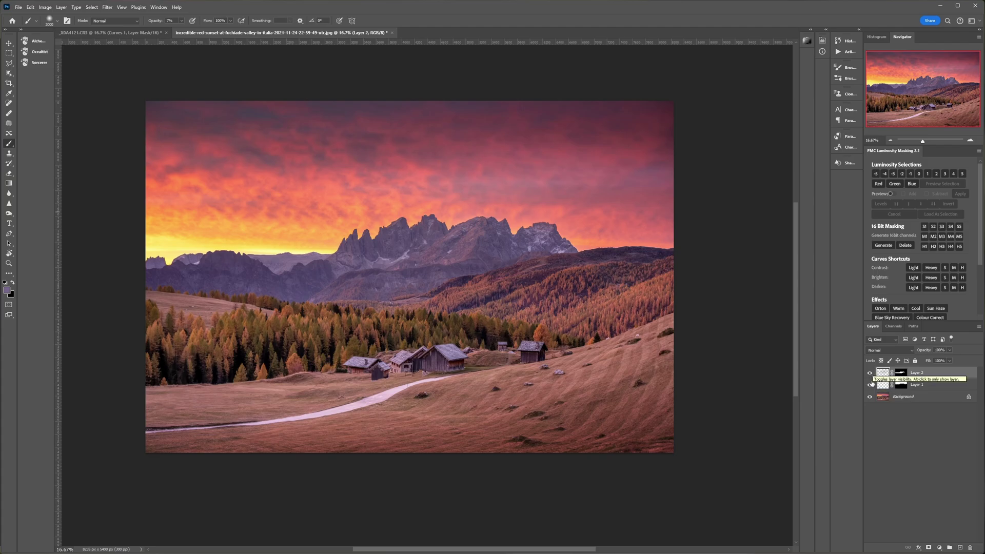
{"action": "left_click", "coordinate": [871, 375]}
{"action": "left_click", "coordinate": [870, 375]}
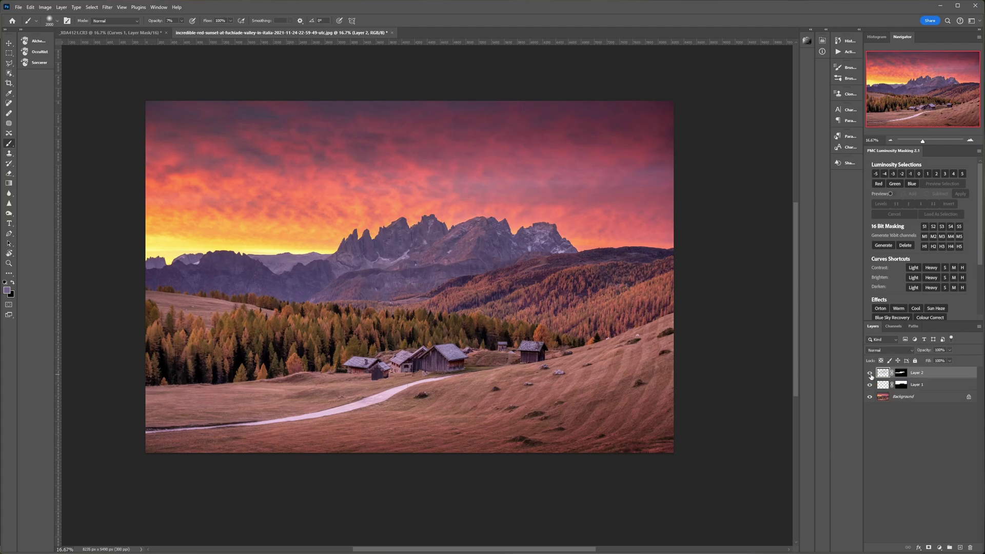
{"action": "left_click", "coordinate": [870, 375]}
{"action": "left_click", "coordinate": [870, 375]}
Step: Target Layer 1 and set a pale yellow foreground colour for the sky haze
{"action": "key", "text": "alt+bracketleft"}
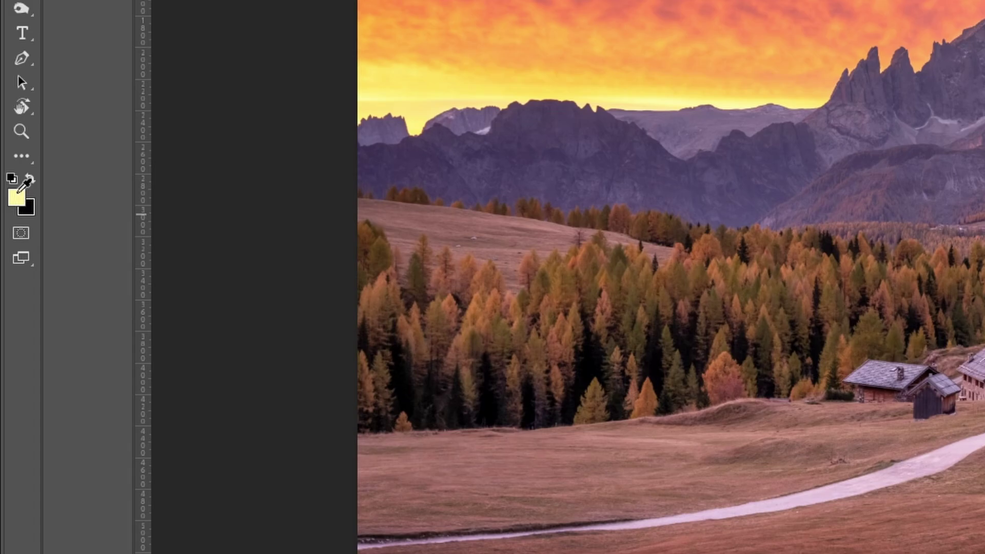
{"action": "left_click", "coordinate": [18, 192]}
{"action": "mouse_move", "coordinate": [731, 384]}
{"action": "left_mouse_down"}
{"action": "mouse_move", "coordinate": [736, 359]}
{"action": "mouse_move", "coordinate": [731, 399]}
{"action": "left_mouse_up"}
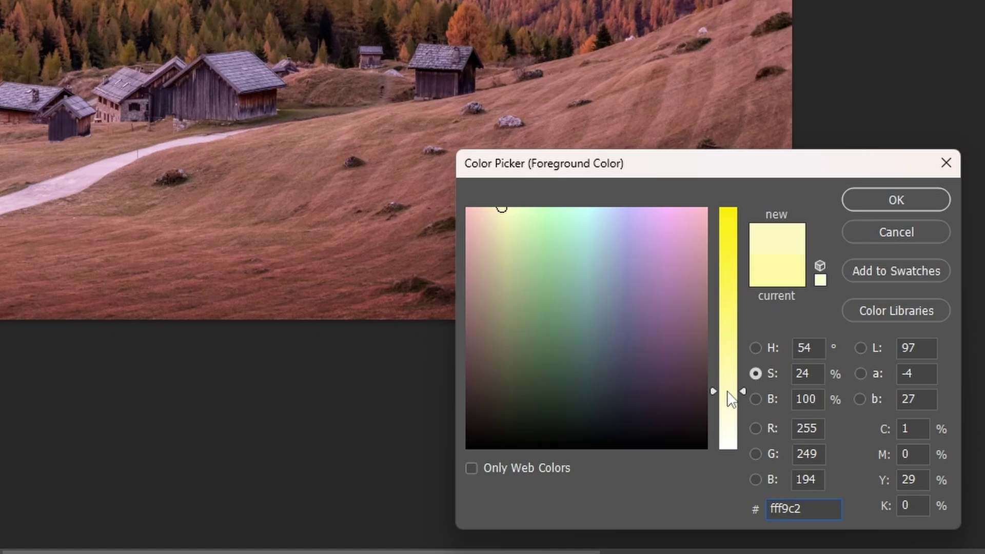
{"action": "left_click", "coordinate": [895, 200]}
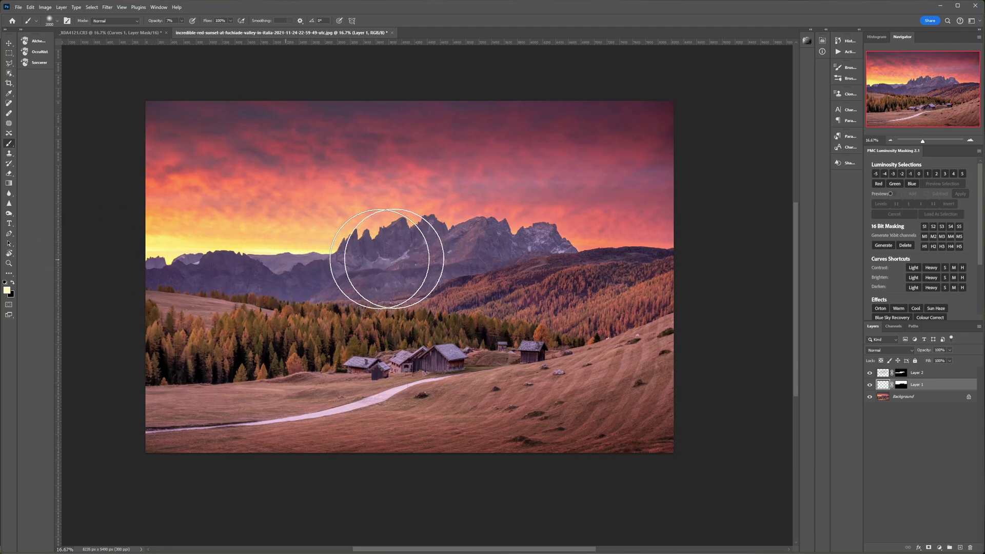
Step: Toggle Layer 1's visibility to compare the pale yellow sky haze
{"action": "left_click", "coordinate": [870, 385]}
{"action": "left_click", "coordinate": [869, 385]}
{"action": "left_click", "coordinate": [870, 385]}
{"action": "left_click", "coordinate": [870, 385]}
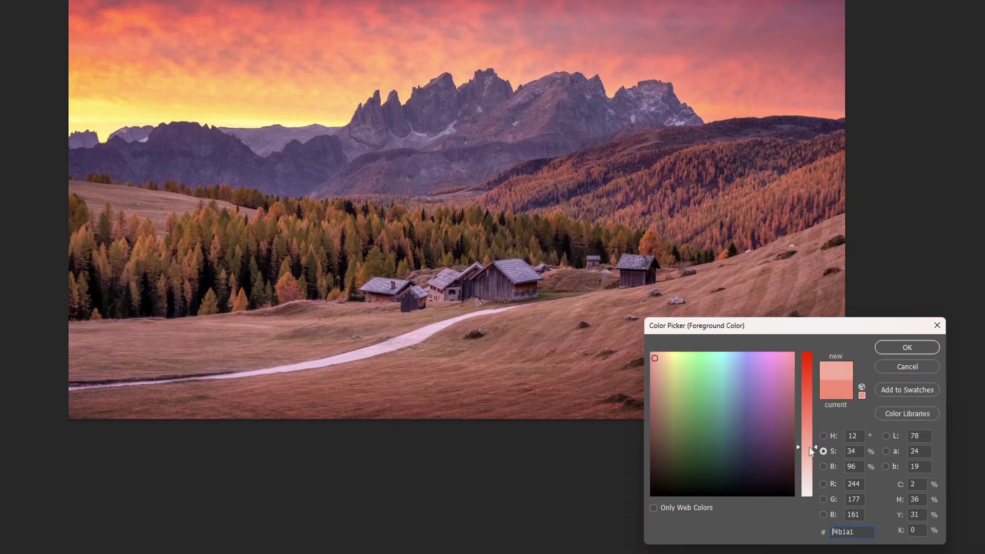
Step: Accept the light pink colour, compare Layer 1's haze, and lower its opacity to 78%
{"action": "left_click", "coordinate": [824, 466]}
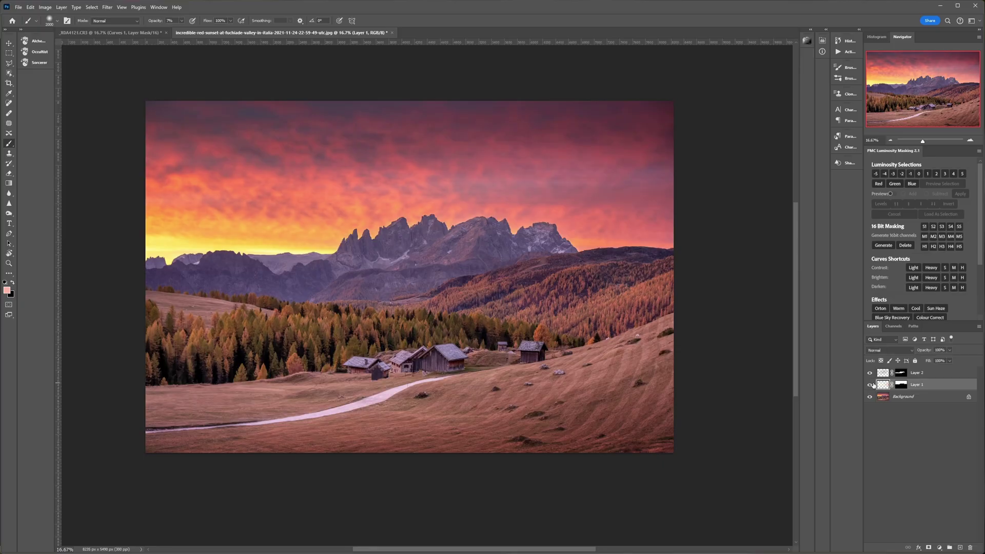
{"action": "left_click", "coordinate": [870, 385]}
{"action": "left_click", "coordinate": [869, 385]}
{"action": "left_click", "coordinate": [869, 385]}
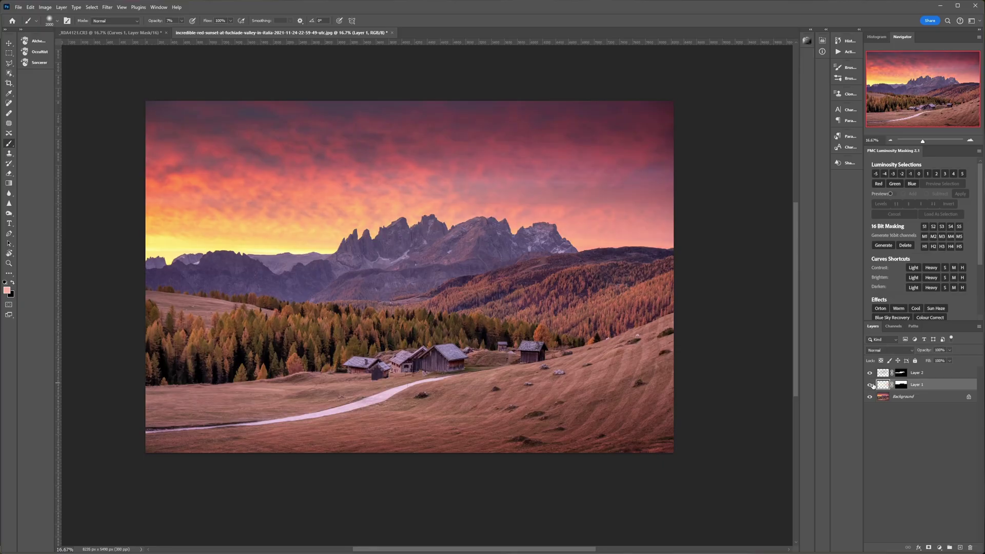
{"action": "left_click", "coordinate": [870, 384]}
{"action": "left_click", "coordinate": [869, 385]}
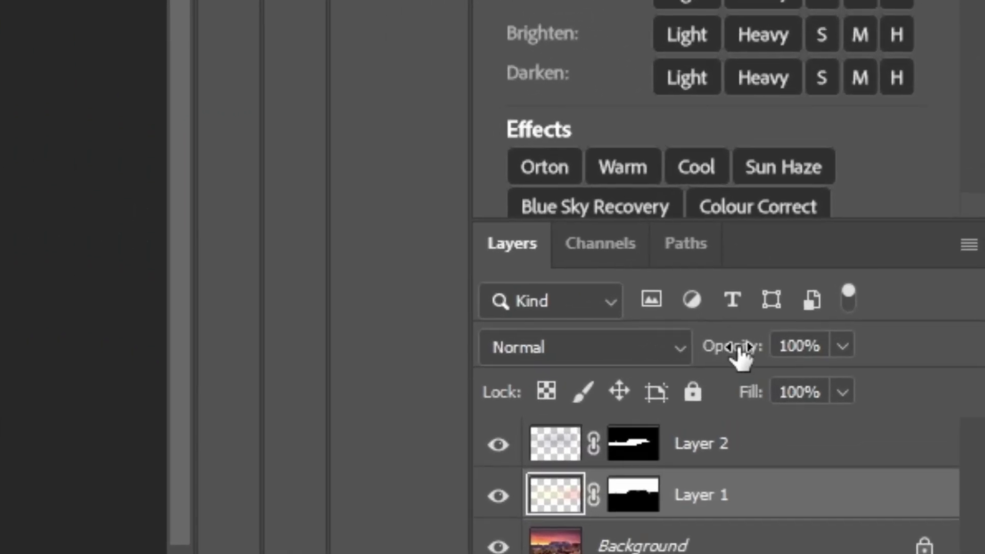
{"action": "left_click_drag", "start_coordinate": [739, 349], "coordinate": [705, 352]}
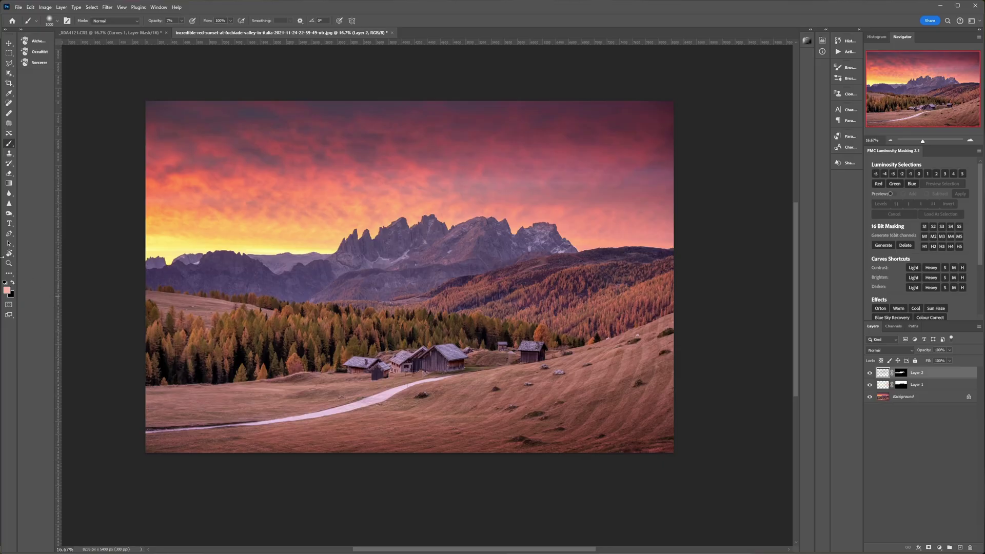
Step: Reset colours to black and white and make white the foreground colour
{"action": "left_click", "coordinate": [13, 284]}
{"action": "left_click", "coordinate": [13, 285]}
{"action": "key", "text": "d"}
{"action": "left_click", "coordinate": [13, 285]}
Step: Shrink the soft brush to about 600 px
{"action": "right_click", "coordinate": [534, 279]}
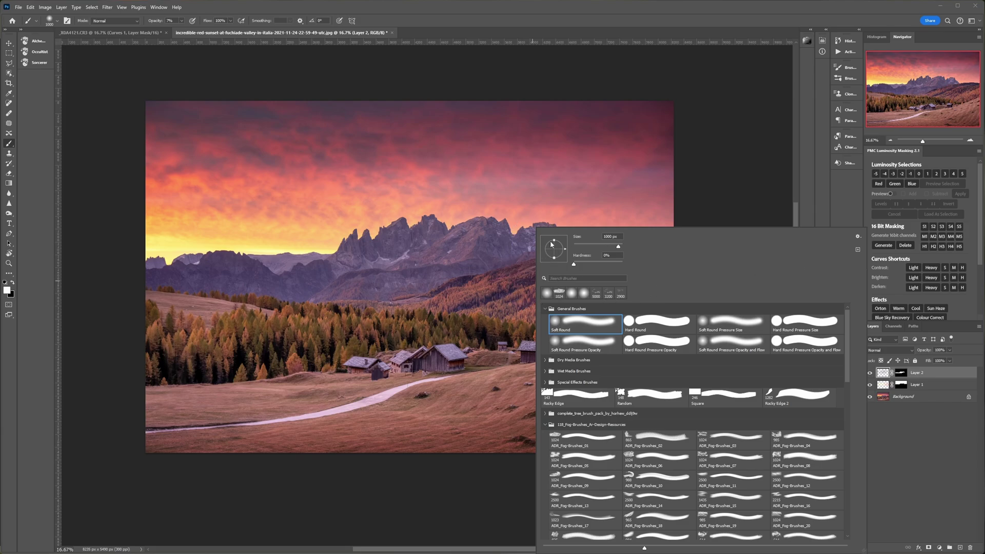
{"action": "key", "text": "Return"}
{"action": "key", "text": "bracketleft"}
{"action": "key", "text": "bracketleft"}
{"action": "key", "text": "bracketleft"}
{"action": "key", "text": "bracketleft"}
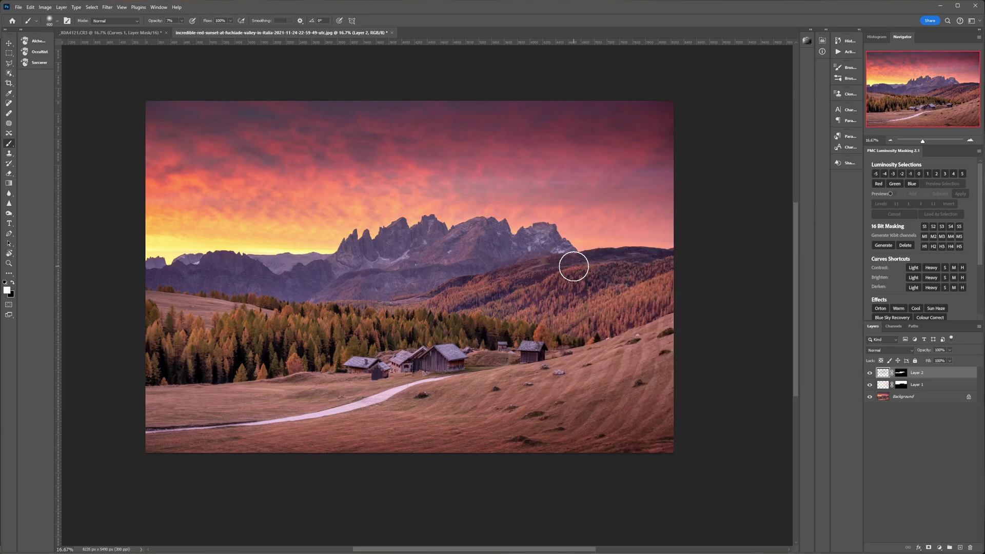